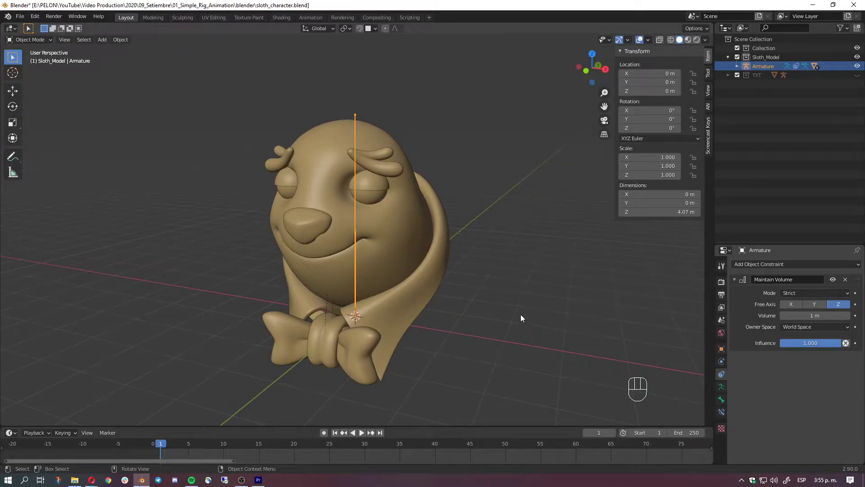
# - Scale the sloth's single bone to preview its squash and stretch, then return to the unrigged sloth file
pyautogui.press('s')
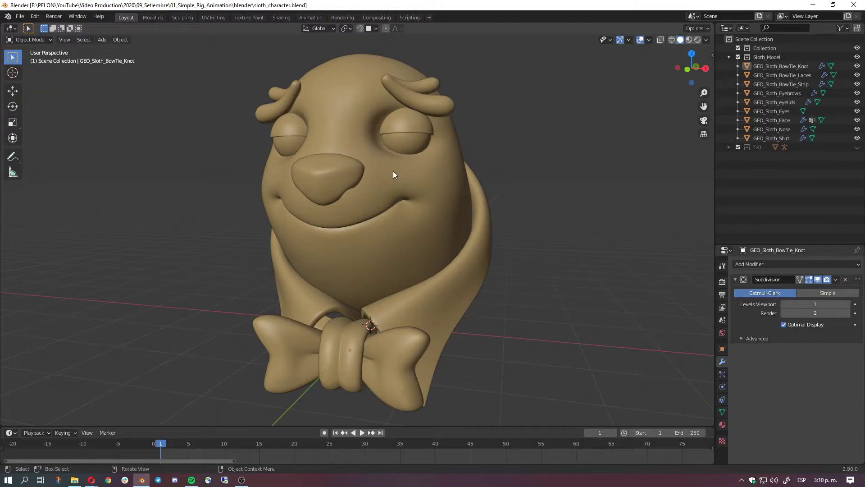
pyautogui.scroll(3, 372, 191)
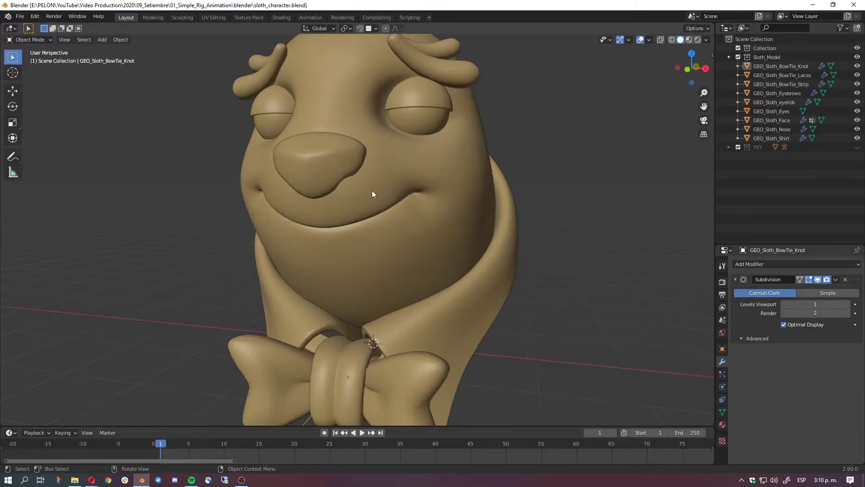
pyautogui.scroll(-4, 427, 223)
pyautogui.moveTo(427, 222); pyautogui.dragTo(425, 229, button='middle')
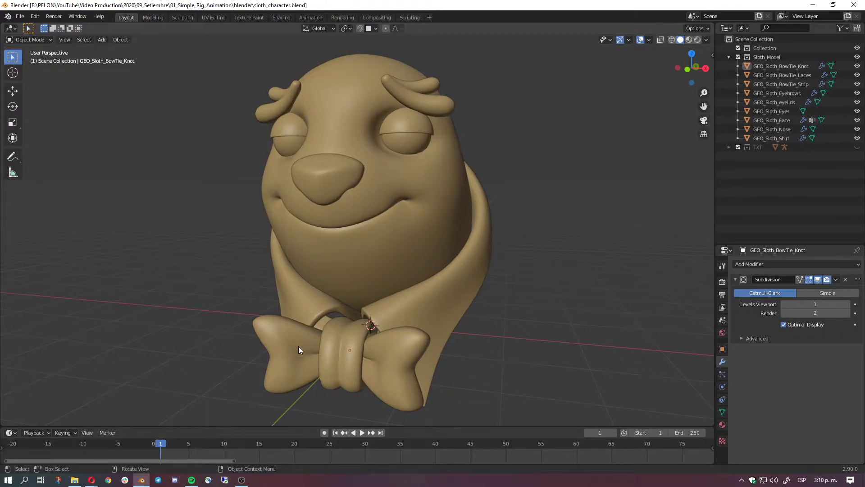
pyautogui.click(309, 149)
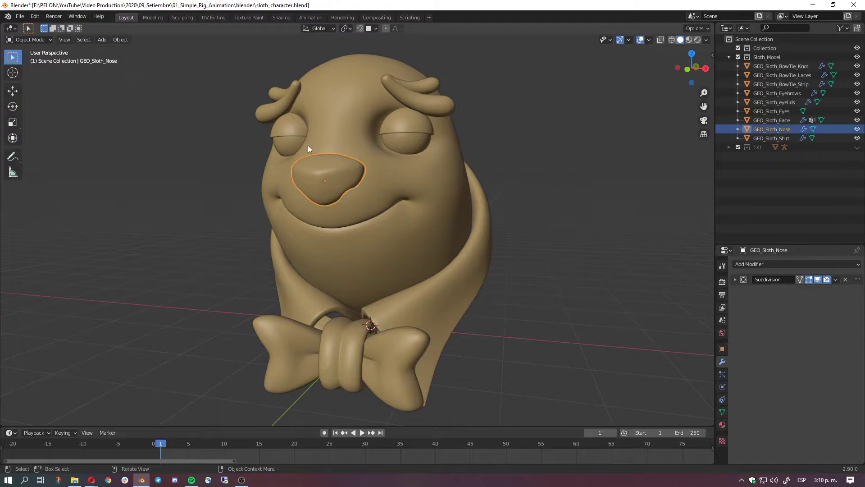
pyautogui.click(294, 138)
pyautogui.click(294, 138)
pyautogui.click(343, 103)
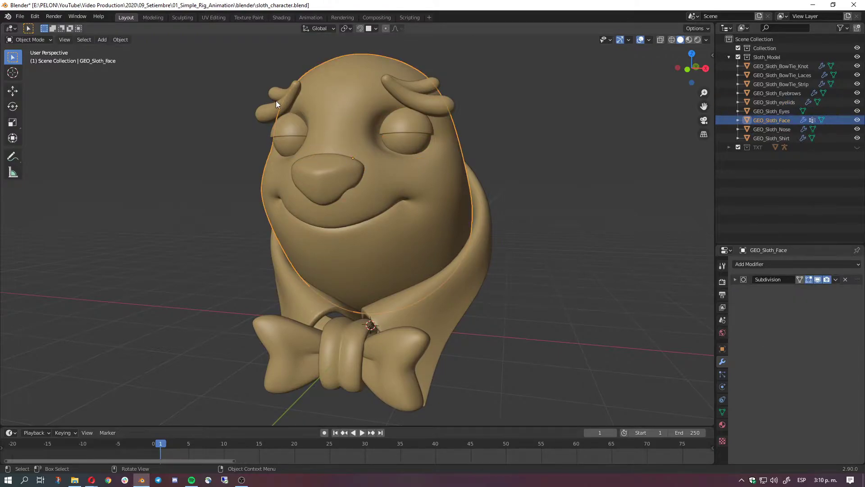
pyautogui.click(276, 101)
pyautogui.click(414, 210)
pyautogui.click(536, 270)
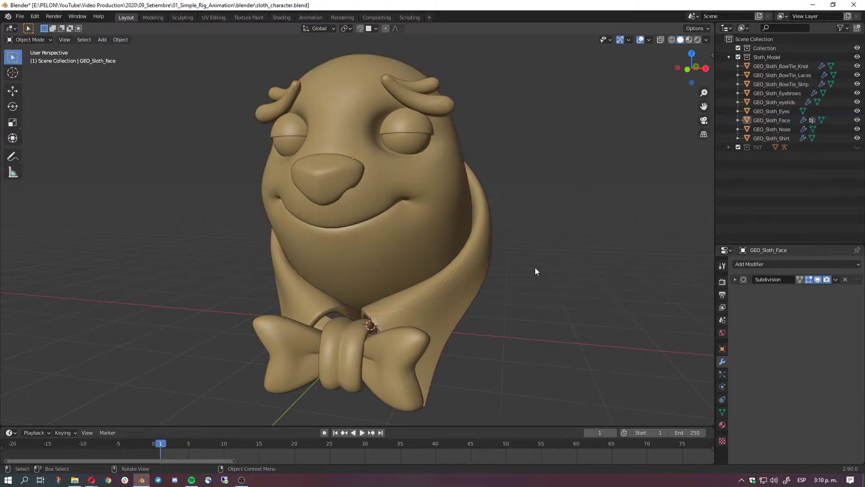
pyautogui.click(414, 220)
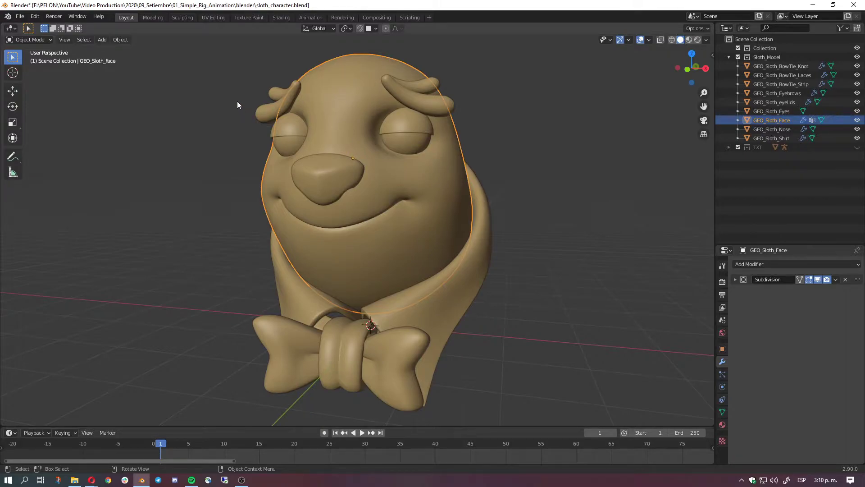
# - Parent all nine sloth parts to GEO_Sloth_Face with Object (Keep Transform), then check the shirt's new parent
pyautogui.keyDown('shift'); pyautogui.moveTo(193, 53); pyautogui.dragTo(540, 418); pyautogui.keyUp('shift')
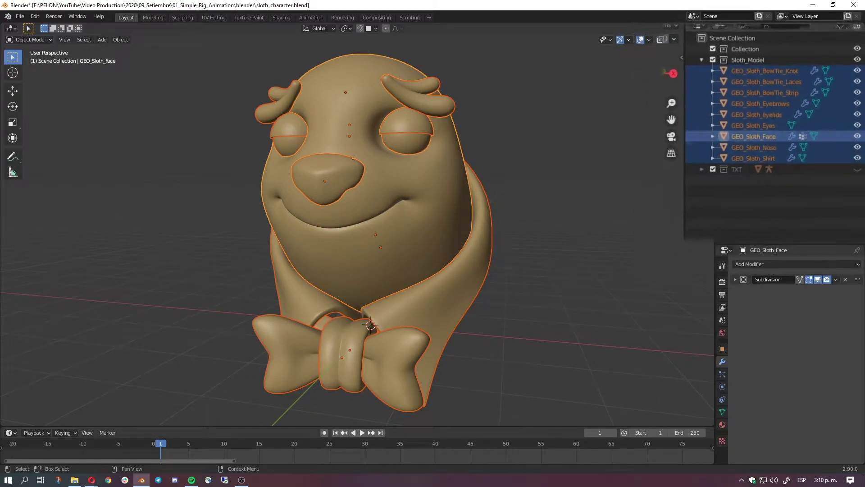
pyautogui.hotkey('ctrl', 'p')
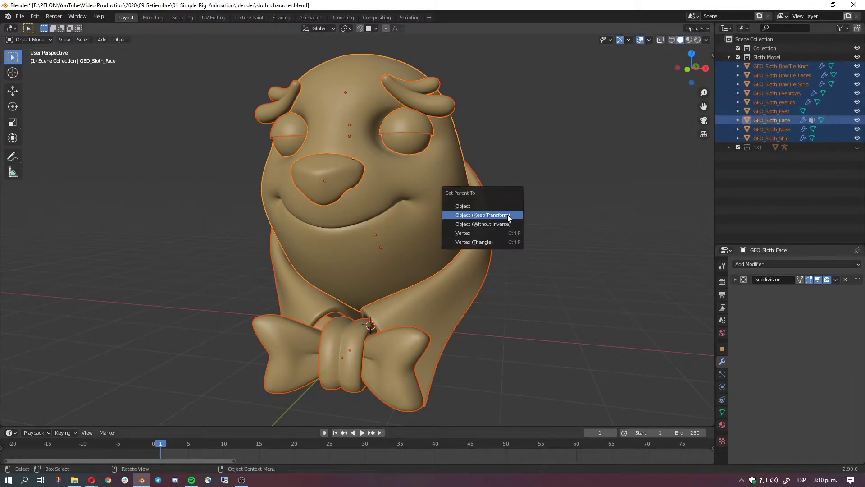
pyautogui.click(473, 215)
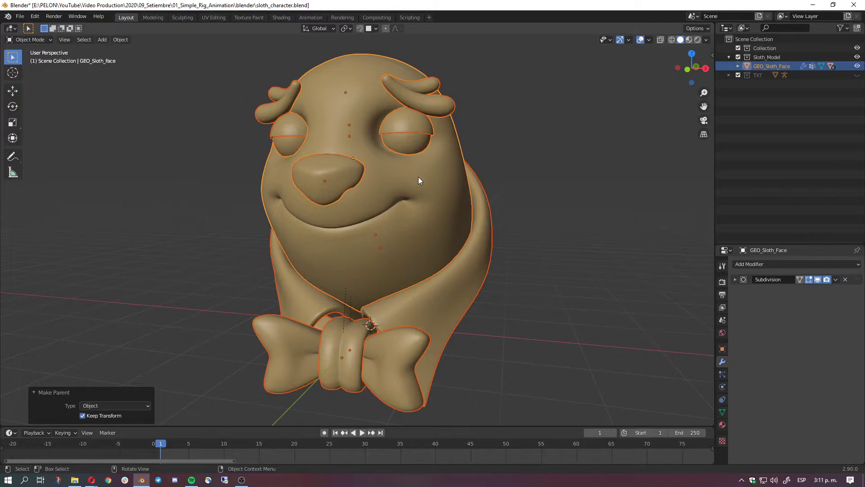
pyautogui.click(476, 181)
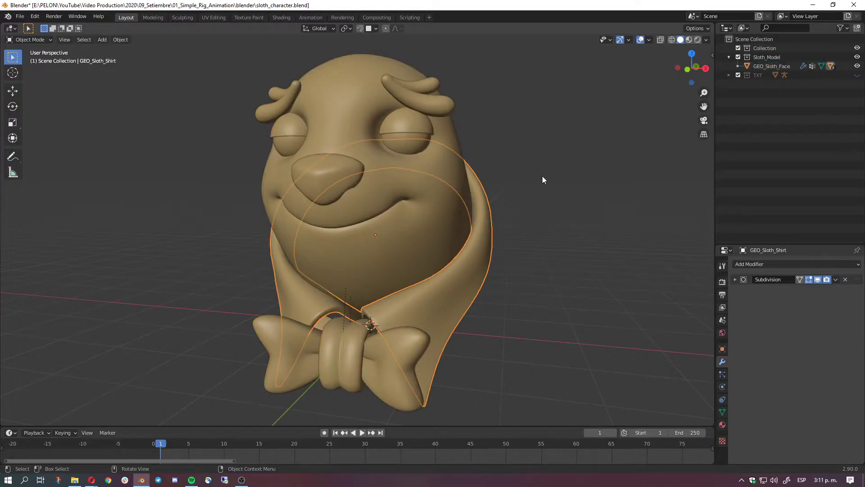
pyautogui.click(458, 133)
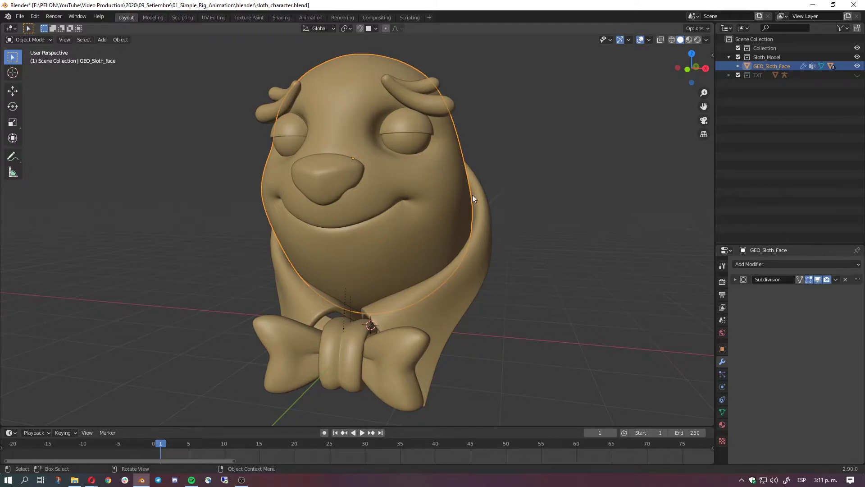
pyautogui.press('g')
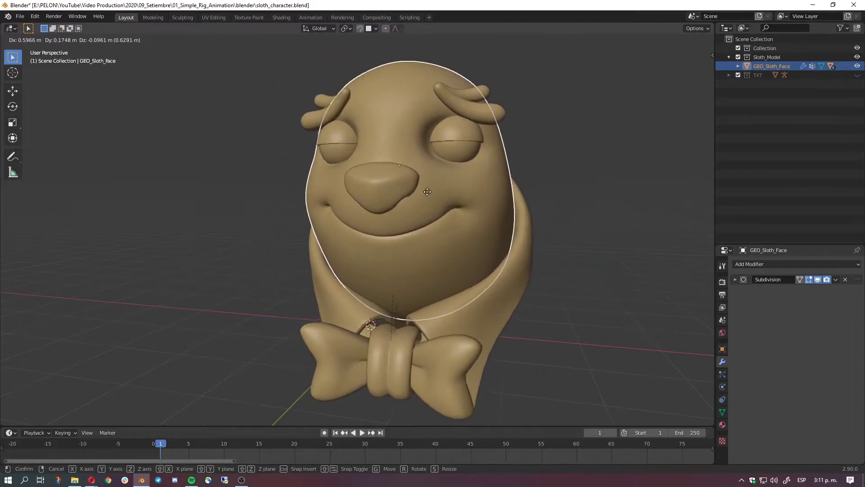
pyautogui.rightClick(401, 201)
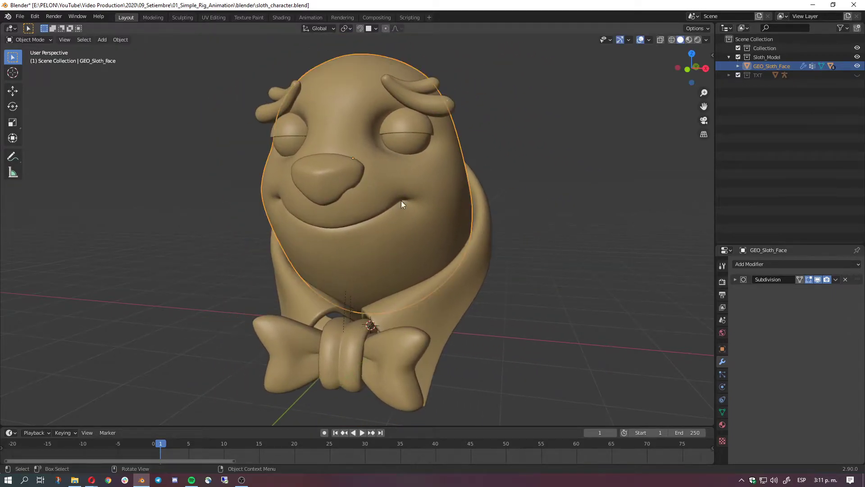
pyautogui.hotkey('alt', 'z')
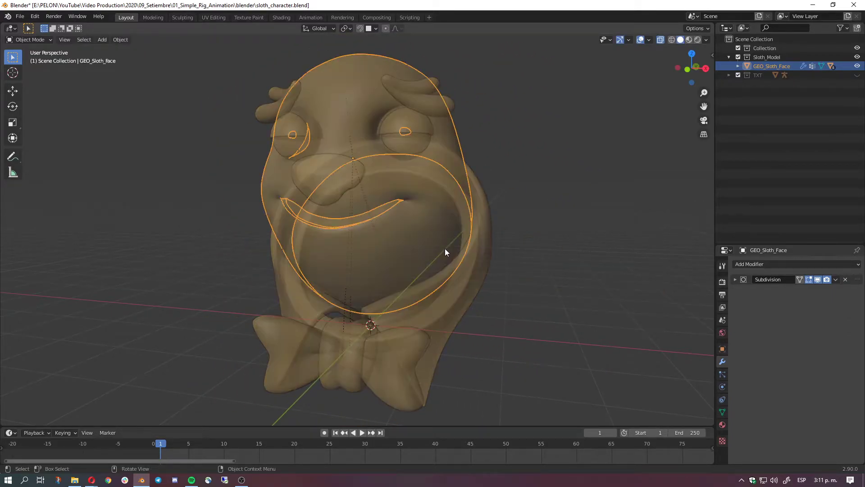
pyautogui.click(541, 255)
pyautogui.moveTo(540, 255); pyautogui.dragTo(269, 363, button='middle')
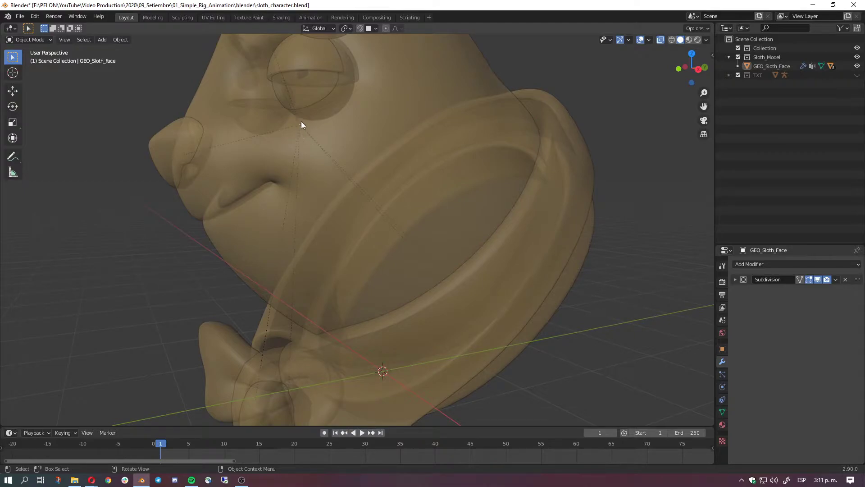
pyautogui.scroll(-6, 300, 126)
pyautogui.click(409, 155)
pyautogui.moveTo(409, 155); pyautogui.dragTo(439, 186, button='middle')
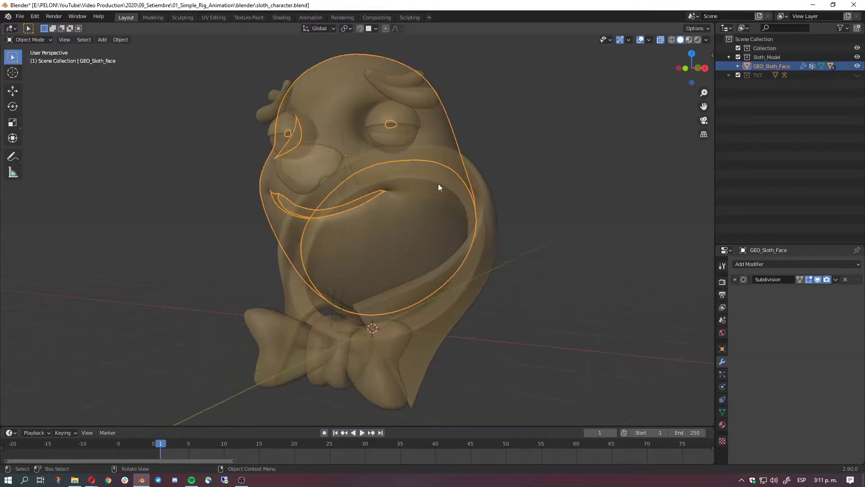
pyautogui.click(559, 228)
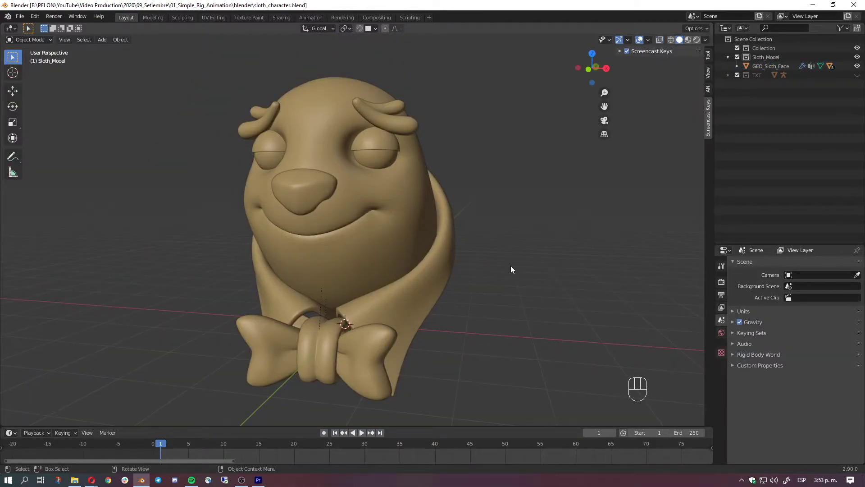
# - Add a single-bone armature at the origin with a 4.07 m radius so the bone reaches above the head
pyautogui.hotkey('shift', 'a')
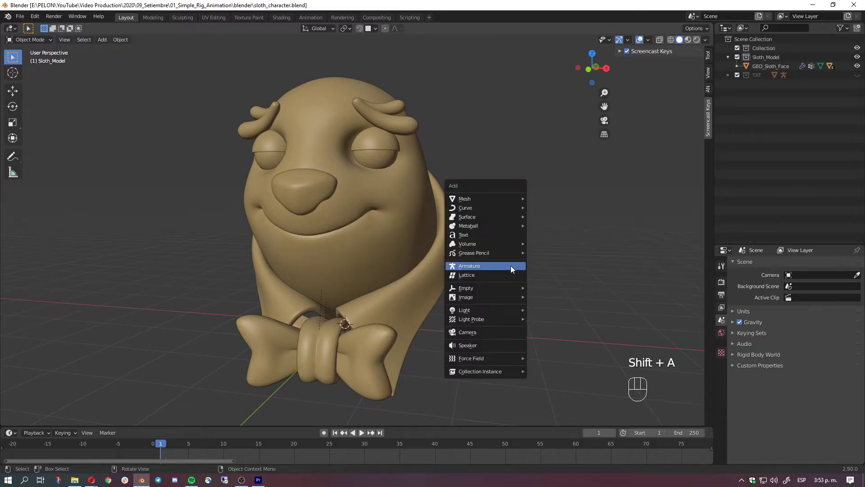
pyautogui.click(475, 267)
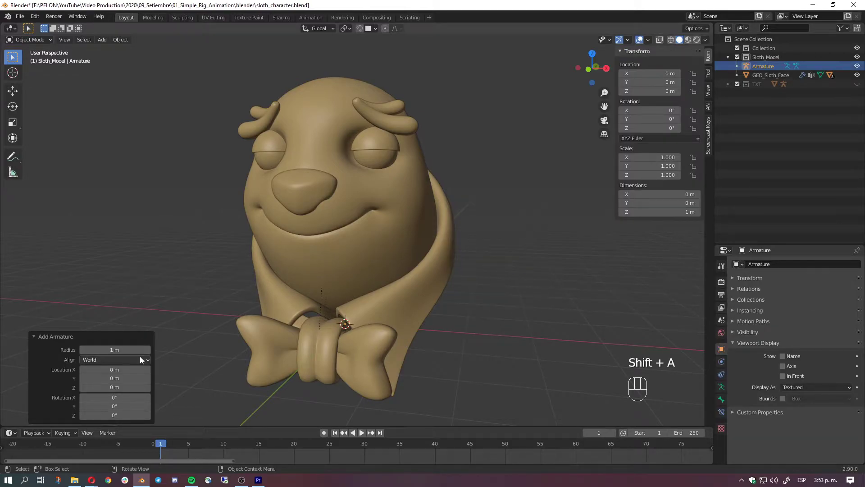
pyautogui.keyDown('alt'); pyautogui.moveTo(491, 346); pyautogui.dragTo(480, 332, button='middle'); pyautogui.keyUp('alt')
pyautogui.hotkey('alt', 'z')
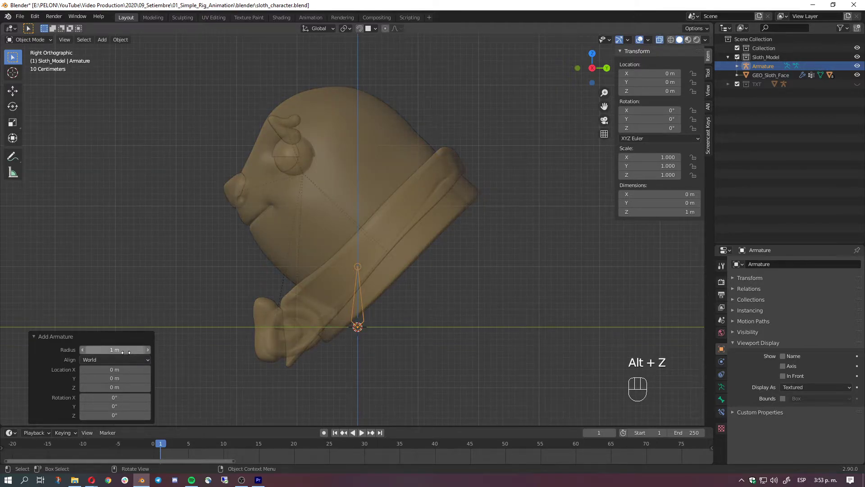
pyautogui.moveTo(115, 350); pyautogui.dragTo(150, 350)
pyautogui.moveTo(242, 207); pyautogui.dragTo(455, 299, button='middle')
pyautogui.hotkey('alt', 'z')
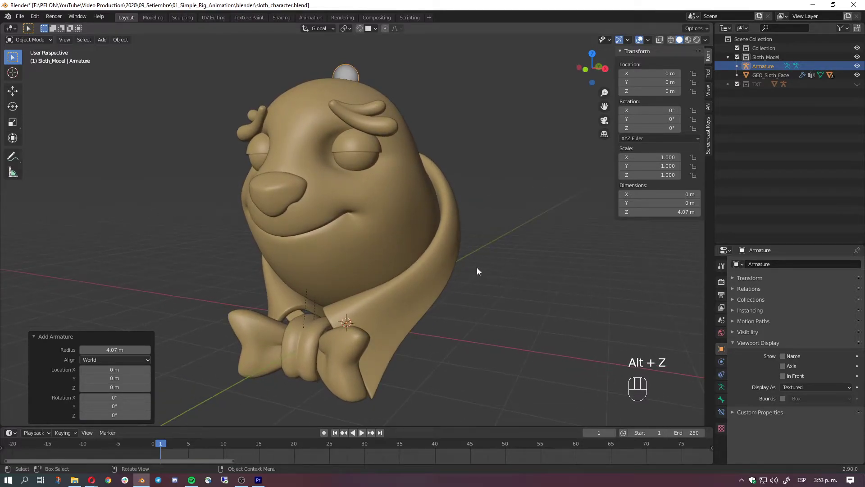
pyautogui.moveTo(312, 261); pyautogui.dragTo(463, 258, button='middle')
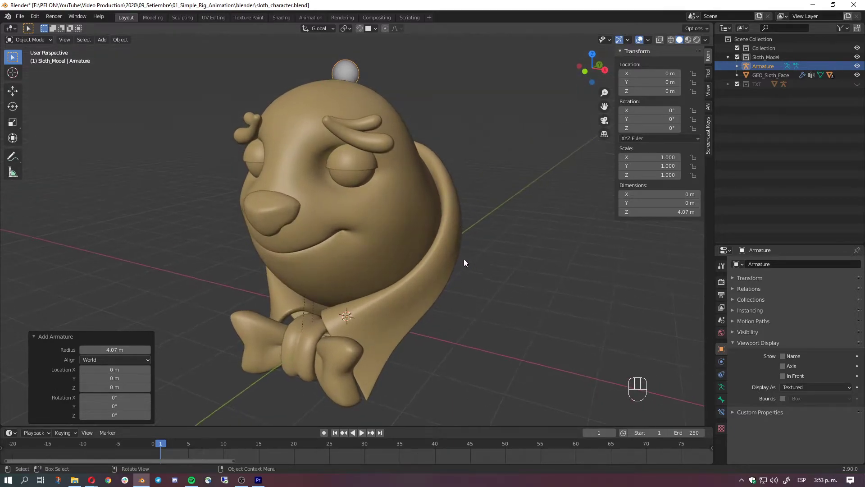
pyautogui.keyDown('shift'); pyautogui.moveTo(392, 263); pyautogui.dragTo(408, 261, button='middle'); pyautogui.keyUp('shift')
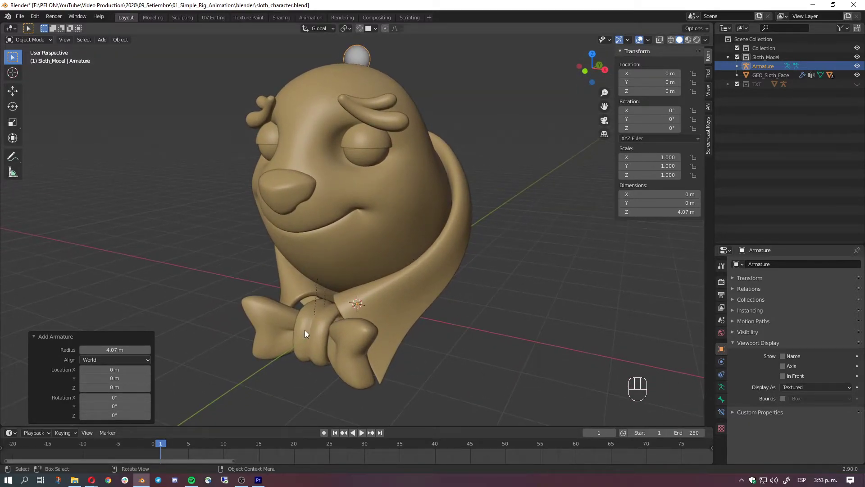
# - Enable In Front in the armature's Object viewport display so the bone shows through the sloth
pyautogui.click(721, 349)
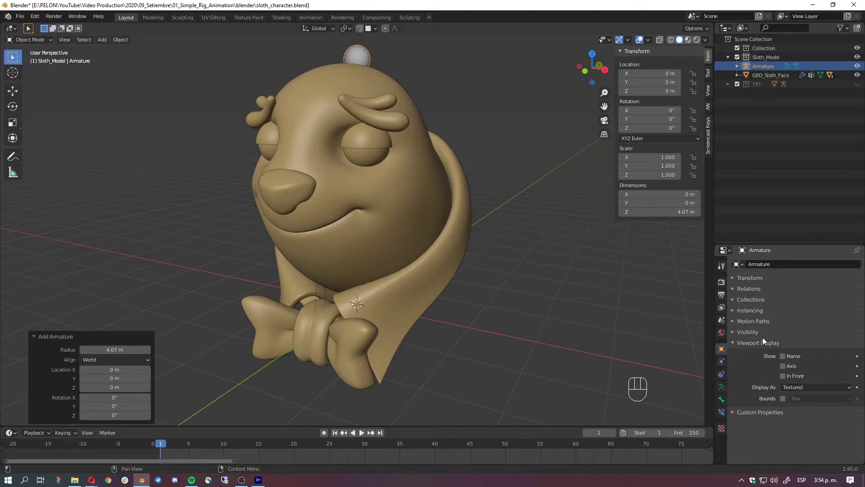
pyautogui.click(793, 375)
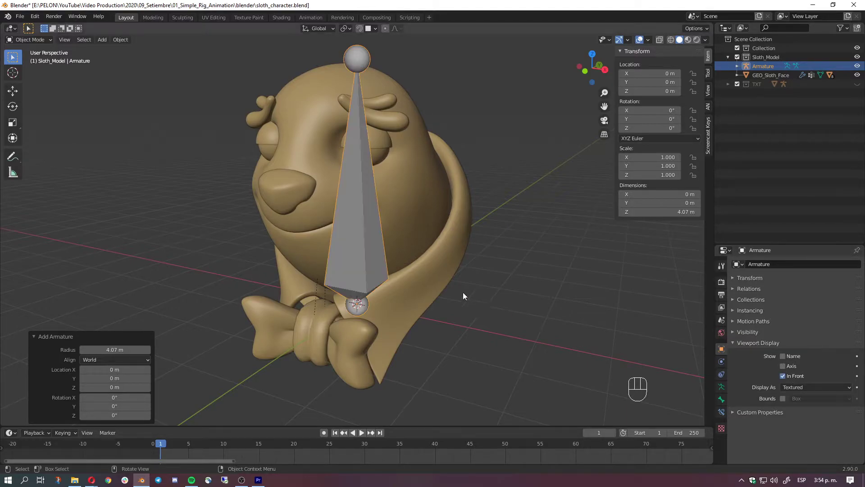
pyautogui.moveTo(463, 292)
pyautogui.mouseDown(button='middle')
pyautogui.moveTo(398, 280)
pyautogui.moveTo(311, 118)
pyautogui.mouseUp(button='middle')
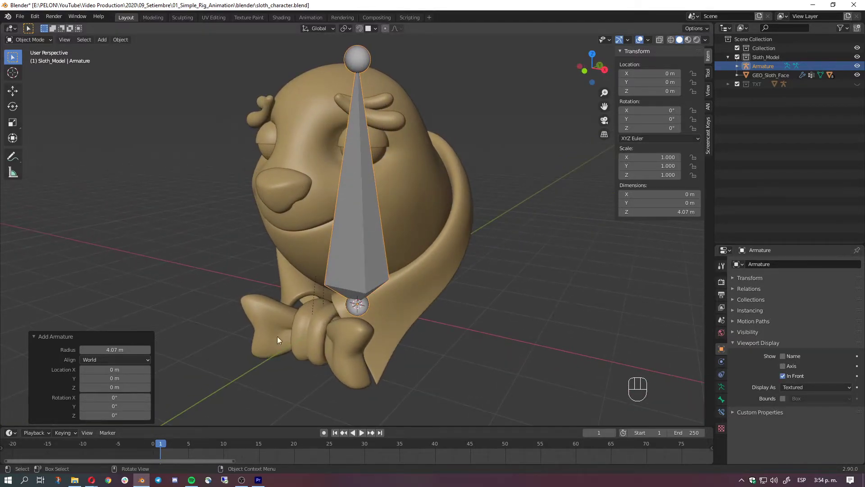
pyautogui.click(731, 342)
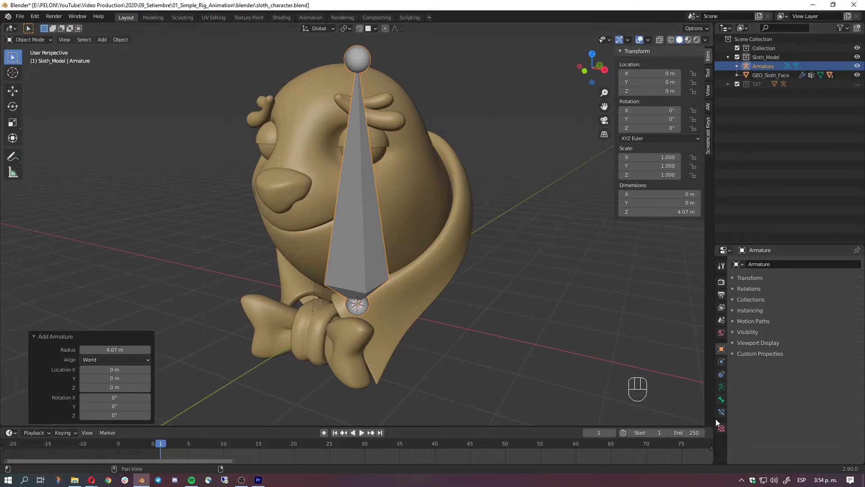
# - Set the armature's Display As option to Stick, drawing the bone as a thin line
pyautogui.click(721, 387)
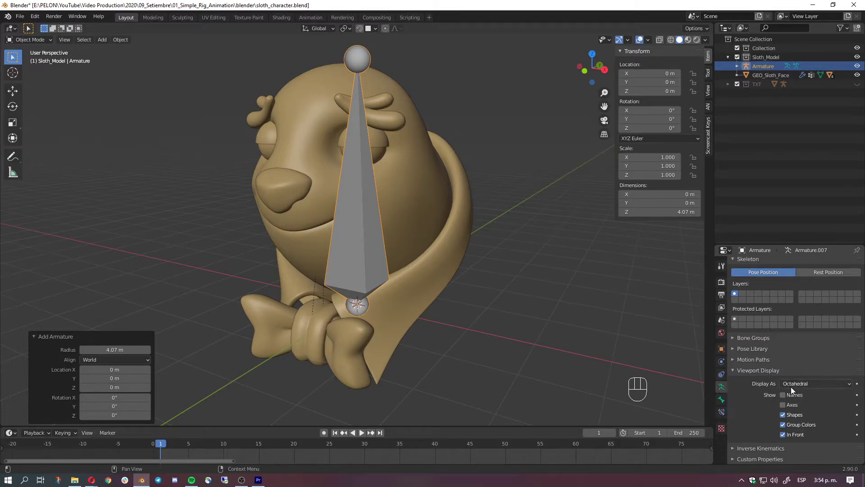
pyautogui.click(802, 385)
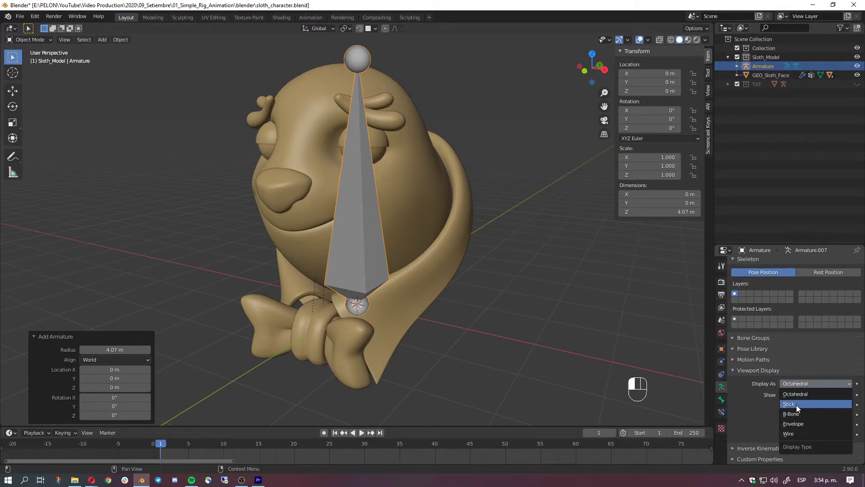
pyautogui.click(796, 404)
pyautogui.click(802, 382)
pyautogui.click(800, 409)
pyautogui.click(805, 384)
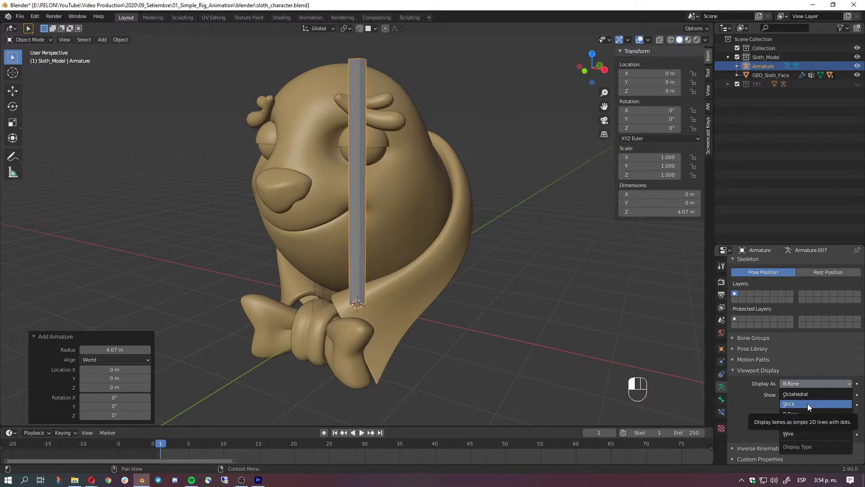
pyautogui.click(807, 404)
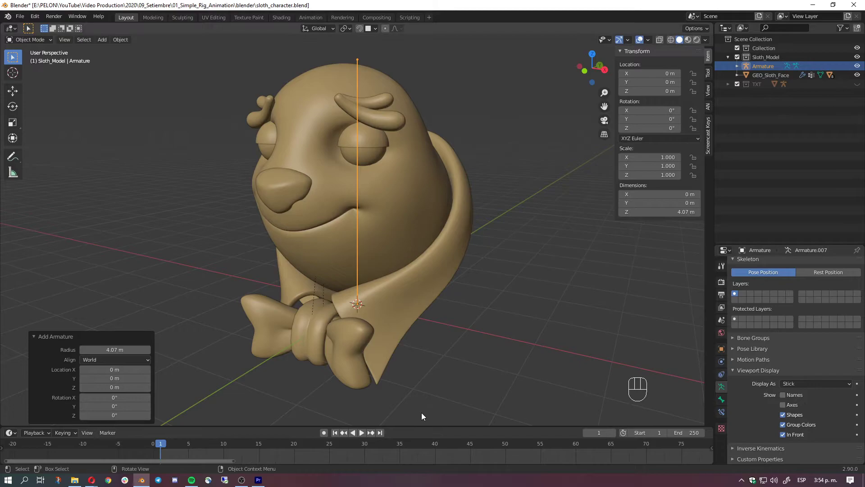
# - Parent the sloth face mesh to the Armature With Automatic Weights, with the armature selected last as active
pyautogui.moveTo(472, 304); pyautogui.dragTo(422, 206, button='middle')
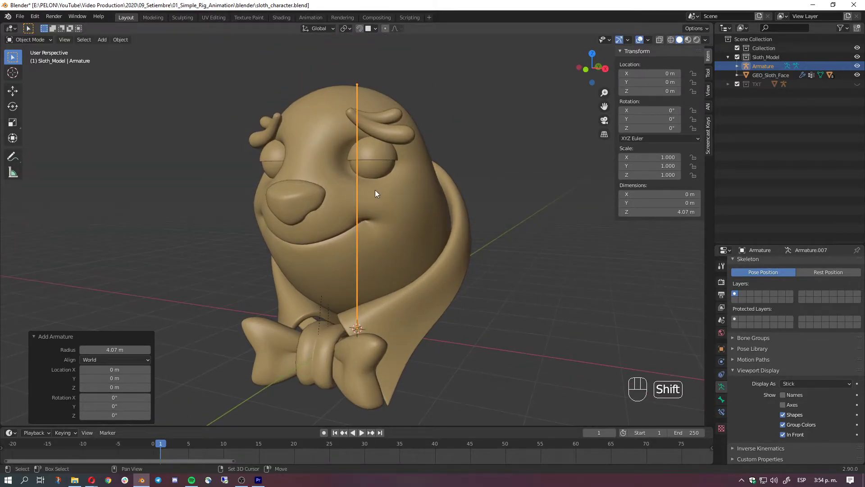
pyautogui.keyDown('shift'); pyautogui.moveTo(375, 190); pyautogui.dragTo(382, 210, button='middle'); pyautogui.keyUp('shift')
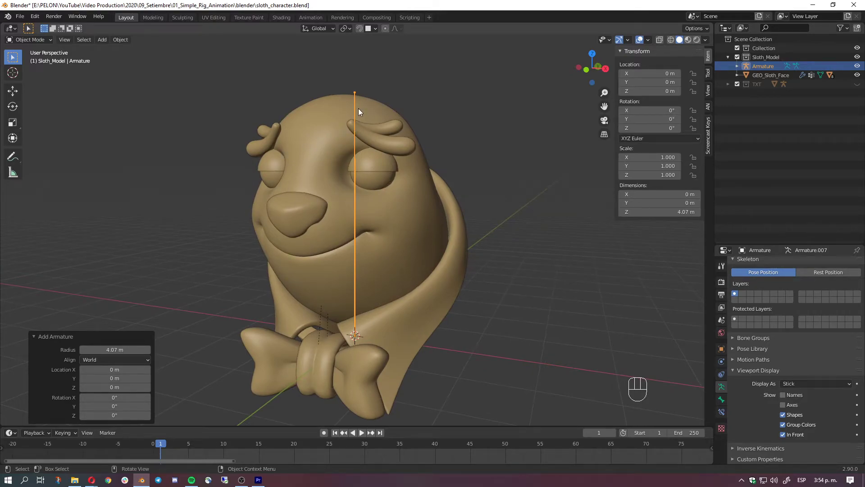
pyautogui.click(303, 133)
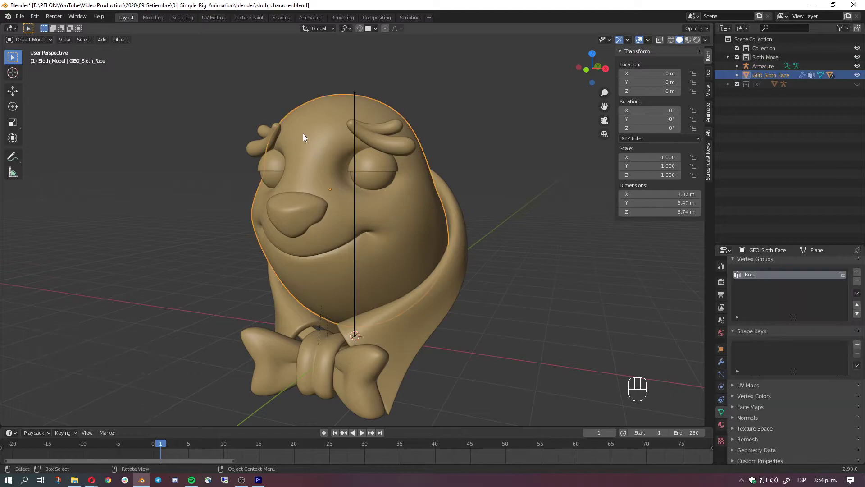
pyautogui.click(354, 103)
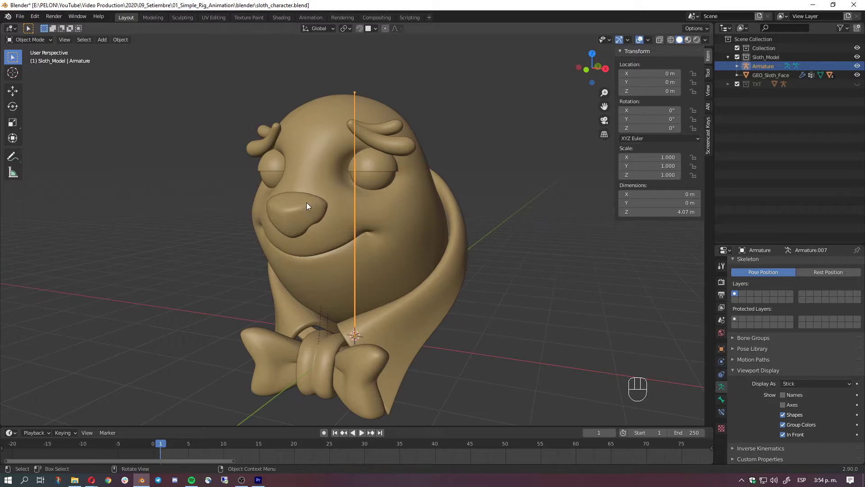
pyautogui.click(316, 108)
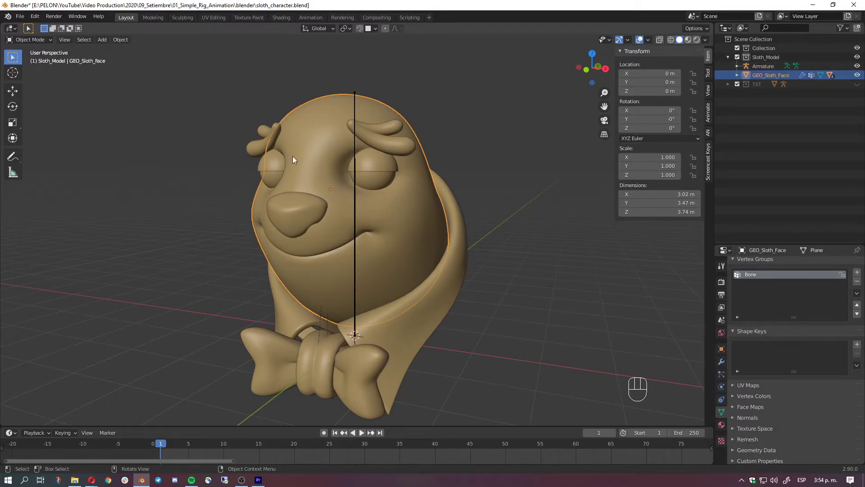
pyautogui.keyDown('shift'); pyautogui.click(355, 102); pyautogui.keyUp('shift')
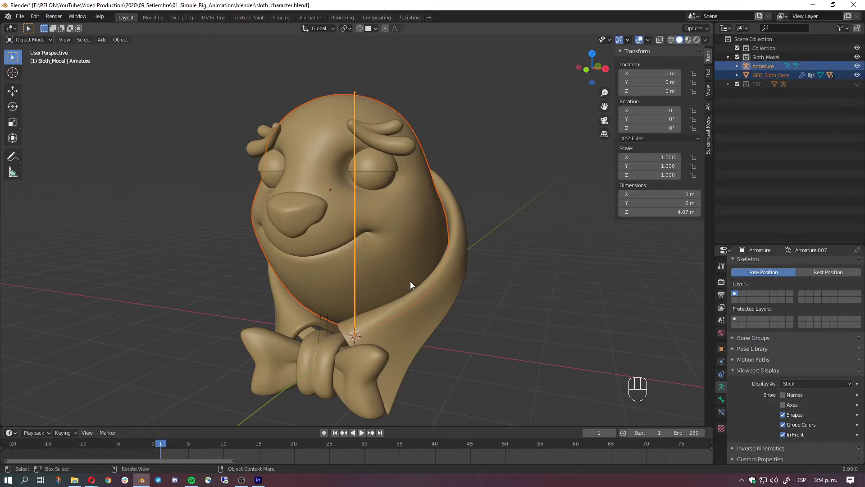
pyautogui.hotkey('ctrl', 'p')
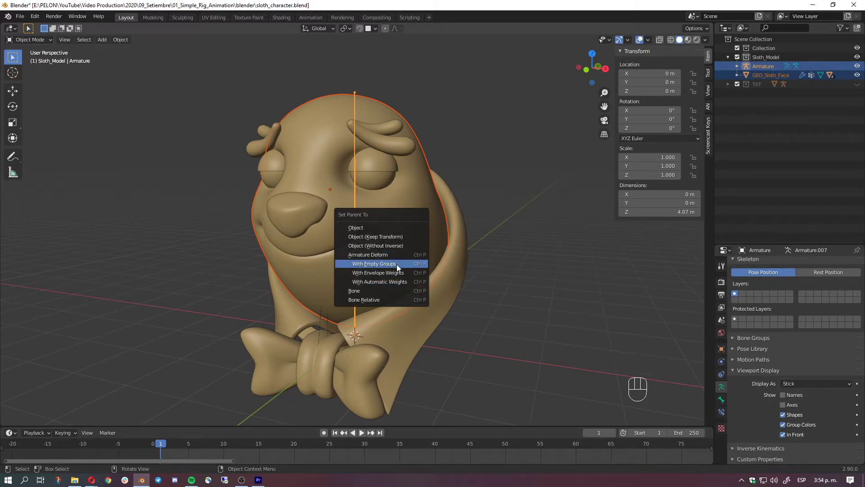
pyautogui.click(390, 282)
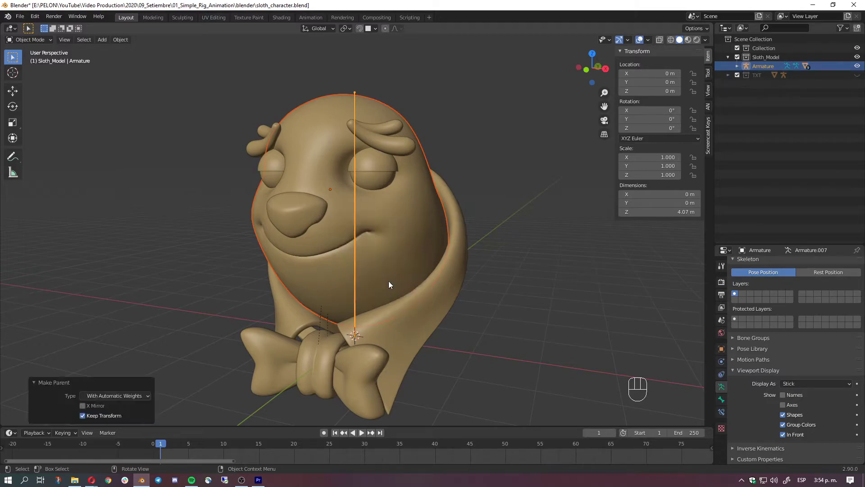
pyautogui.click(508, 231)
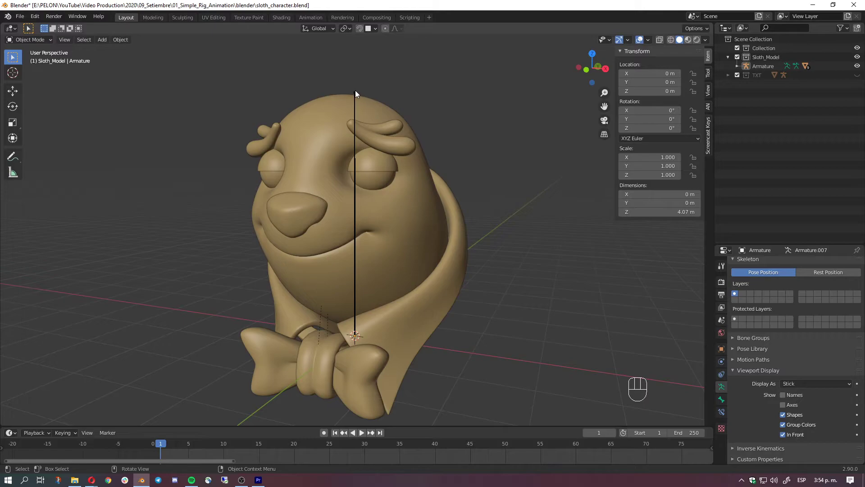
pyautogui.click(356, 93)
pyautogui.press('g')
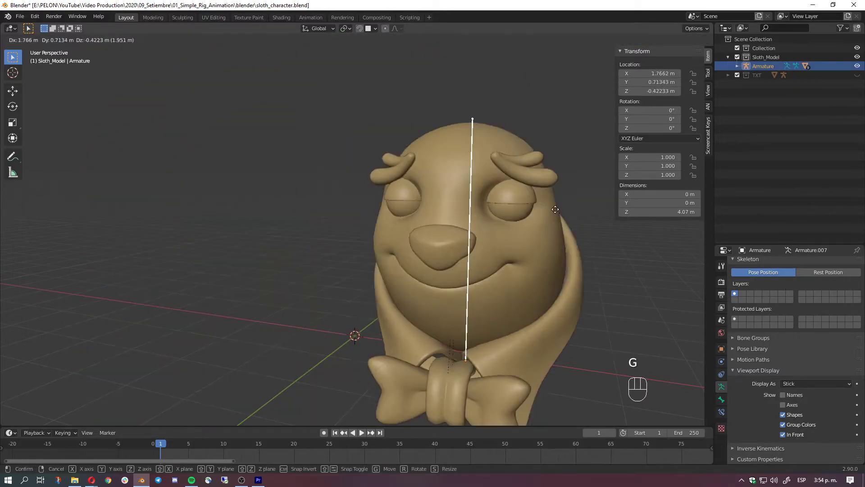
pyautogui.rightClick(435, 209)
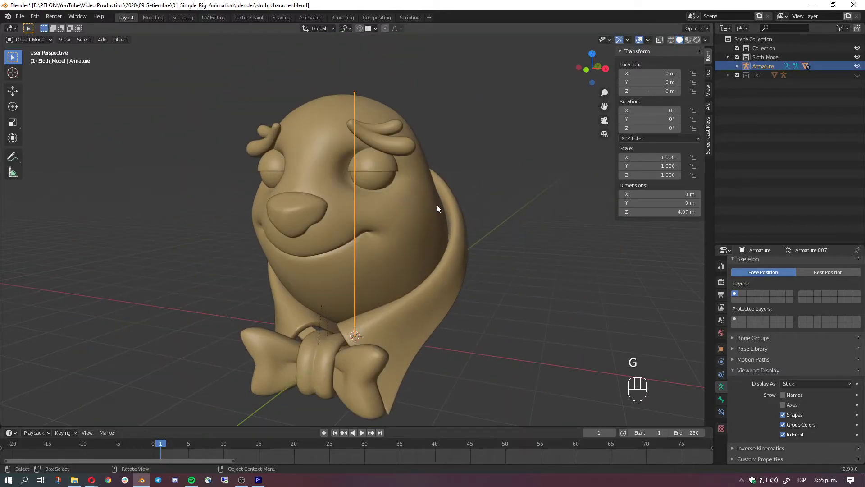
pyautogui.scroll(-2, 477, 320)
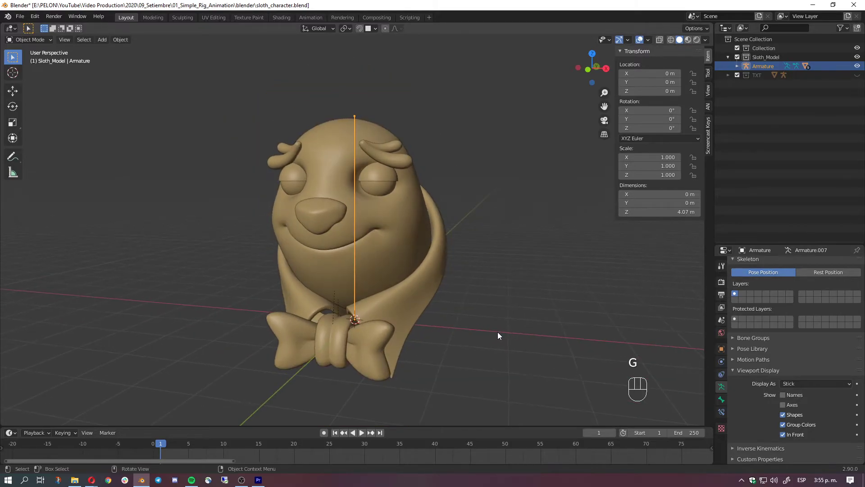
pyautogui.press('s')
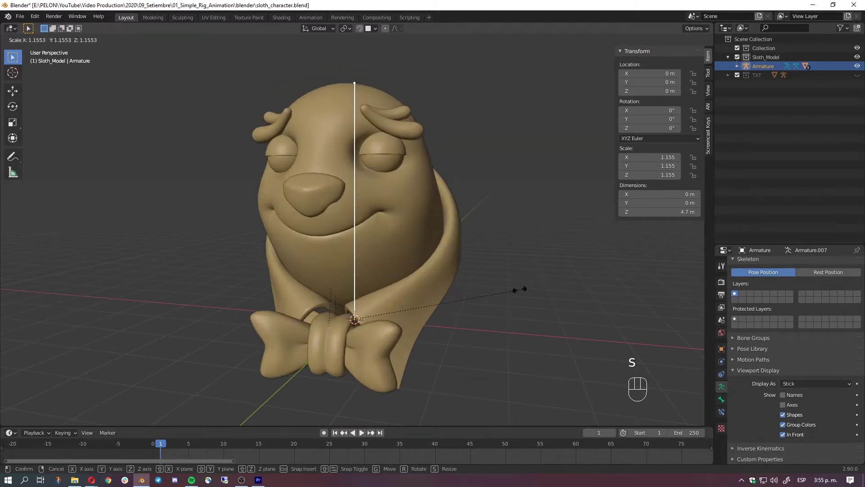
pyautogui.click(516, 264)
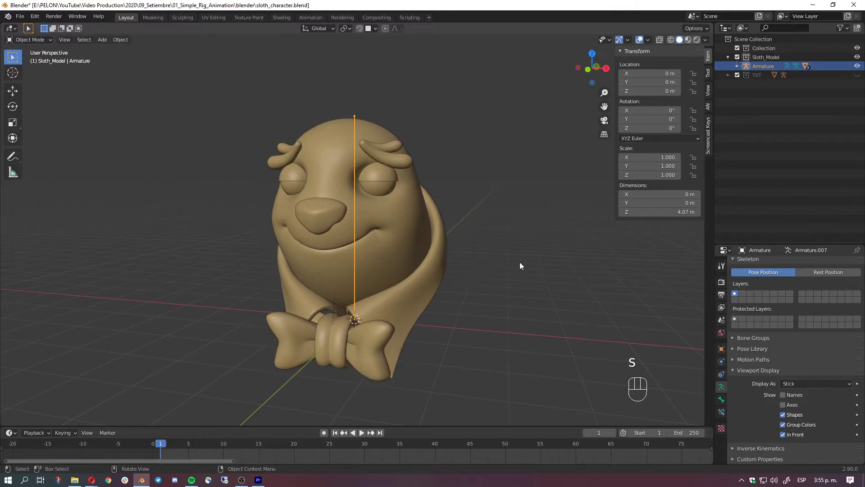
pyautogui.moveTo(501, 290); pyautogui.dragTo(454, 290, button='middle')
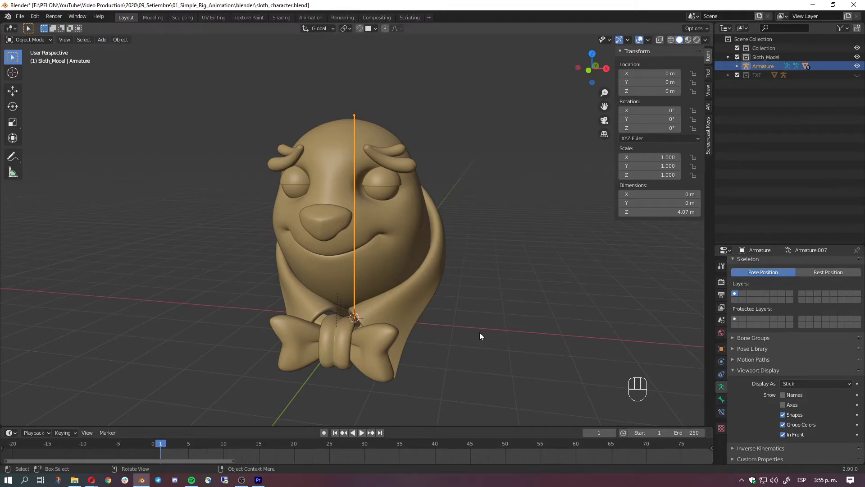
pyautogui.moveTo(480, 333); pyautogui.dragTo(385, 267, button='middle')
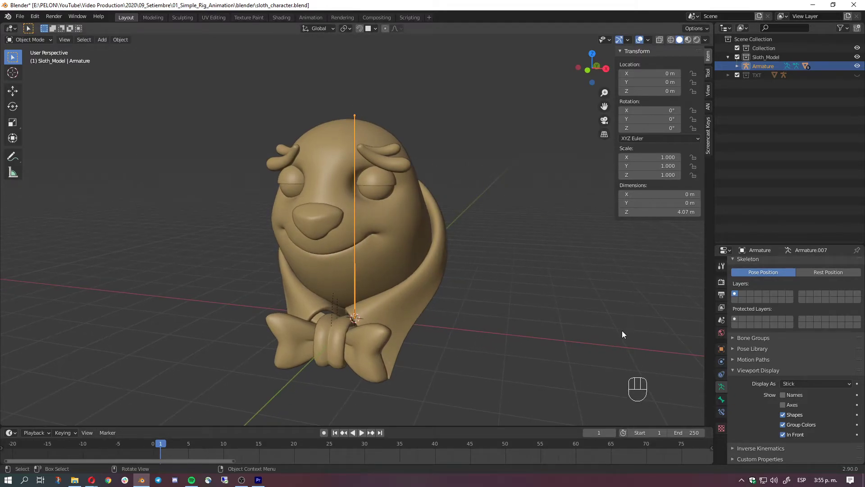
# - Add a Maintain Volume object constraint to the sloth's Armature and set its Free Axis to Z
pyautogui.click(720, 374)
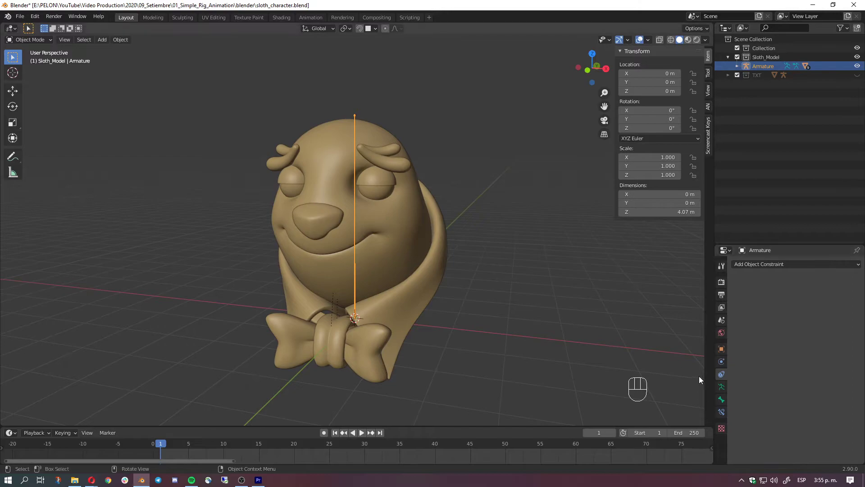
pyautogui.click(763, 265)
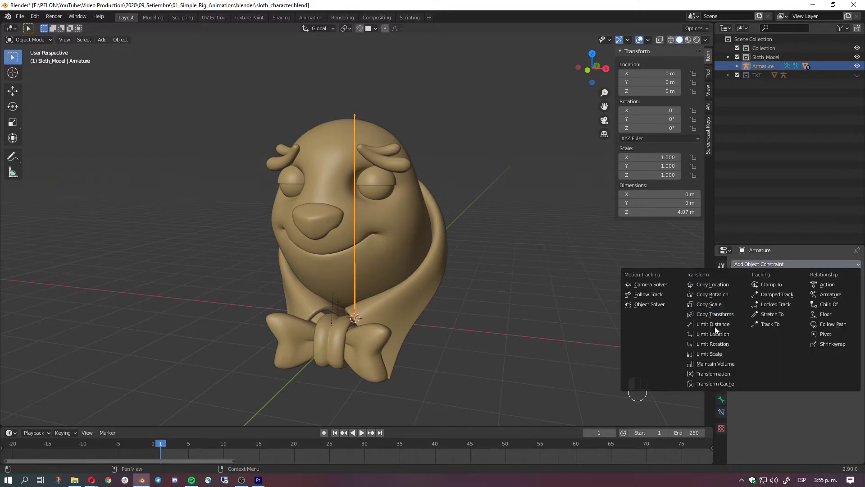
pyautogui.click(717, 364)
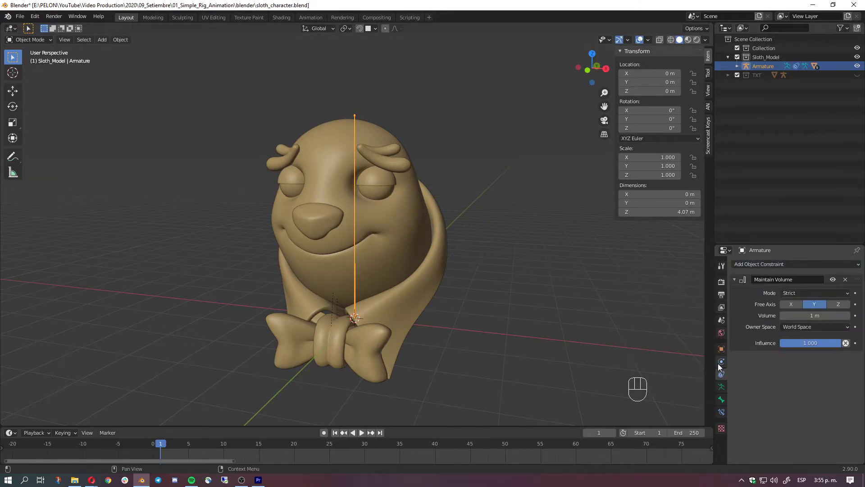
pyautogui.click(837, 305)
pyautogui.moveTo(599, 305); pyautogui.dragTo(359, 172, button='middle')
pyautogui.moveTo(469, 256)
pyautogui.mouseDown(button='middle')
pyautogui.moveTo(396, 261)
pyautogui.moveTo(470, 253)
pyautogui.mouseUp(button='middle')
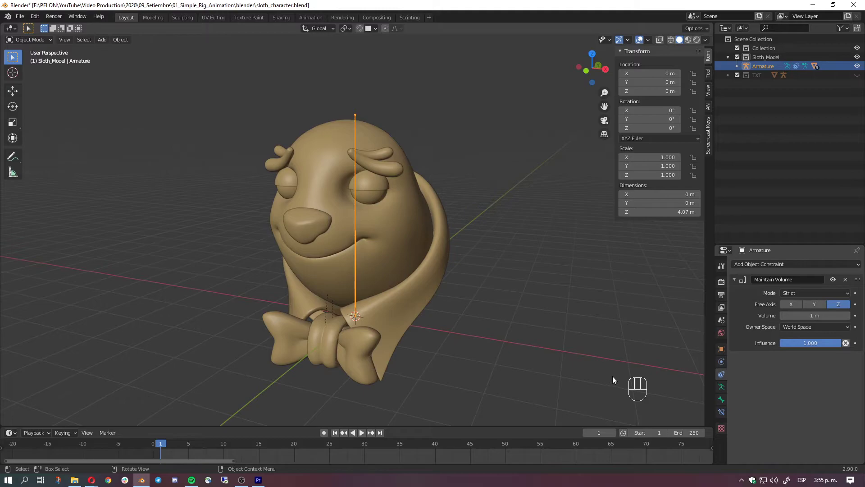
pyautogui.press('s')
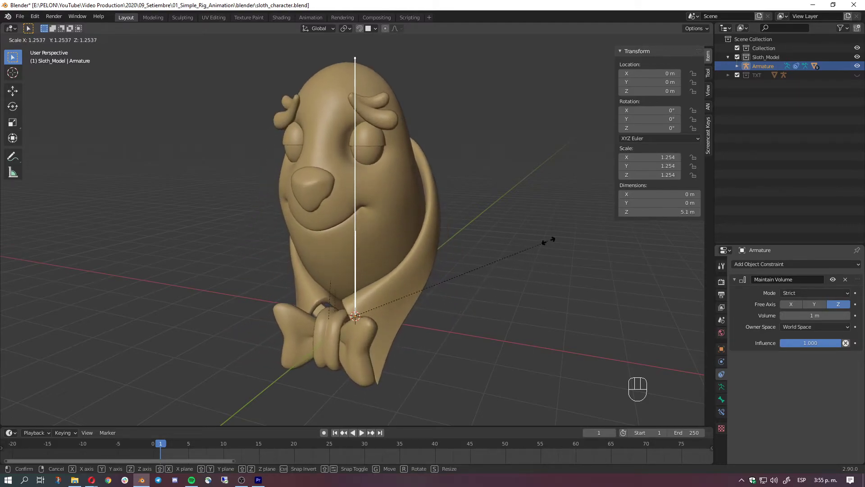
pyautogui.press('Escape')
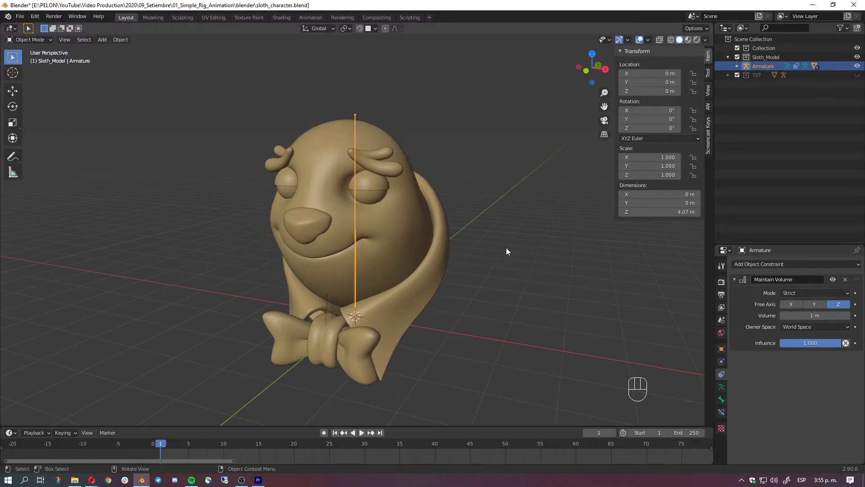
pyautogui.click(832, 279)
pyautogui.press('s')
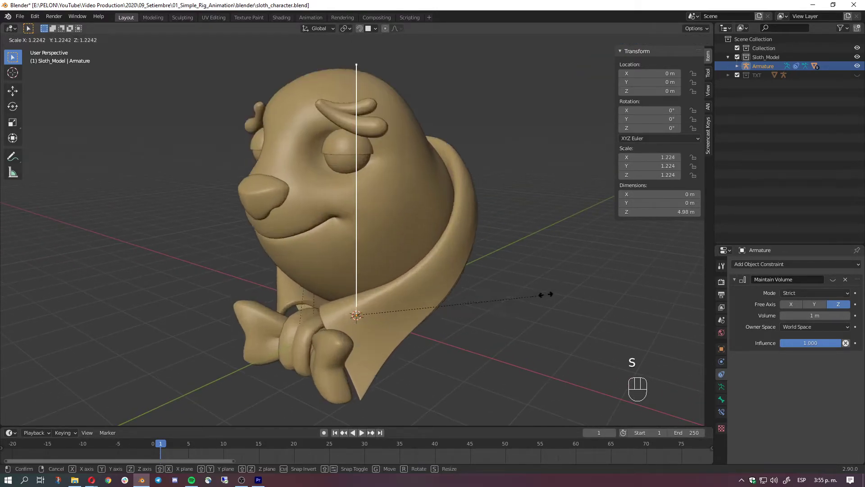
pyautogui.rightClick(535, 266)
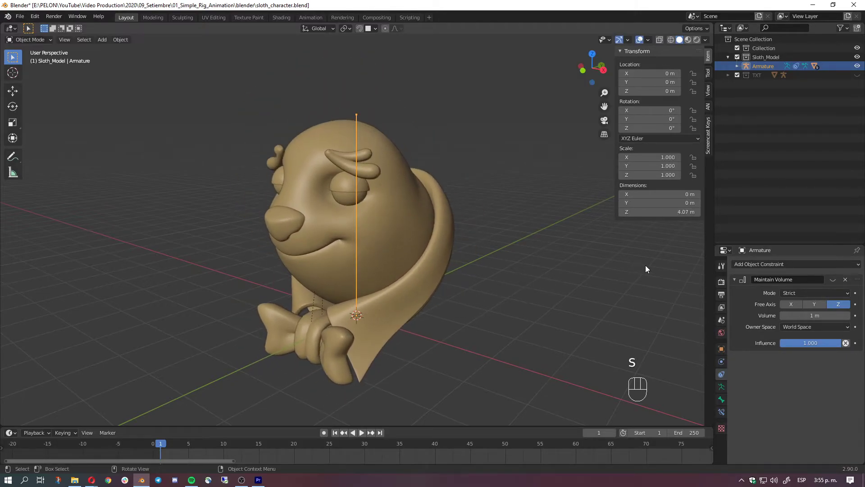
pyautogui.click(833, 279)
pyautogui.press('s')
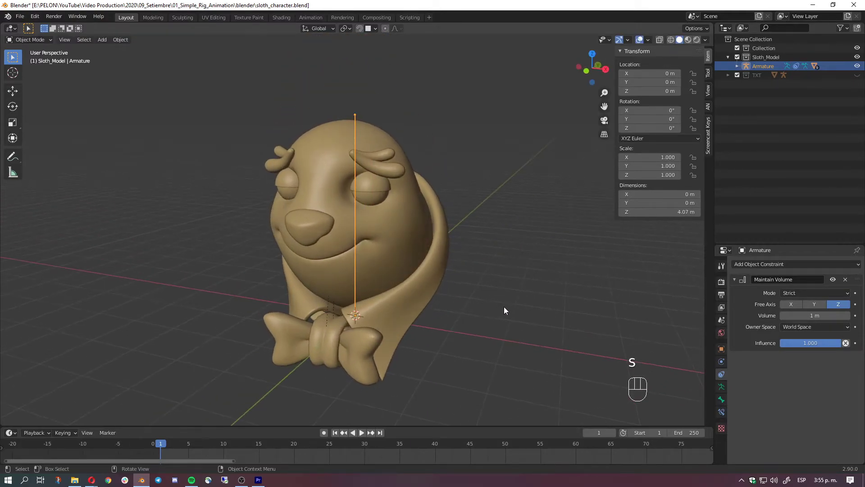
pyautogui.press('s')
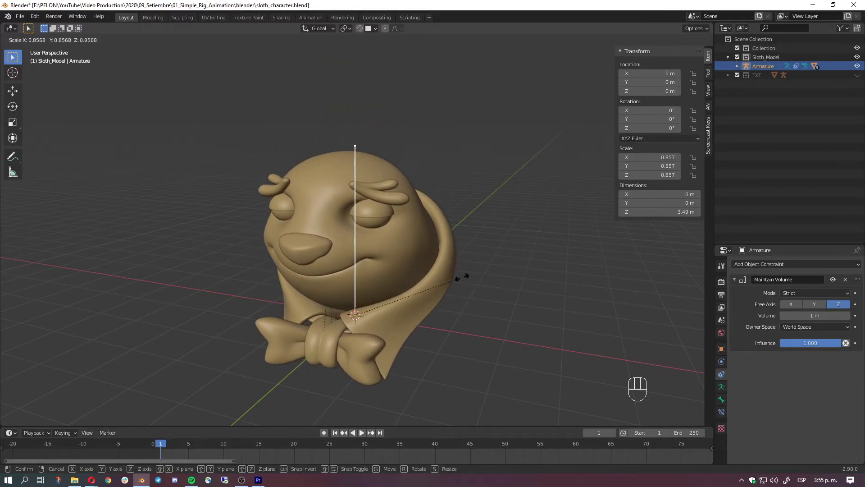
pyautogui.rightClick(493, 275)
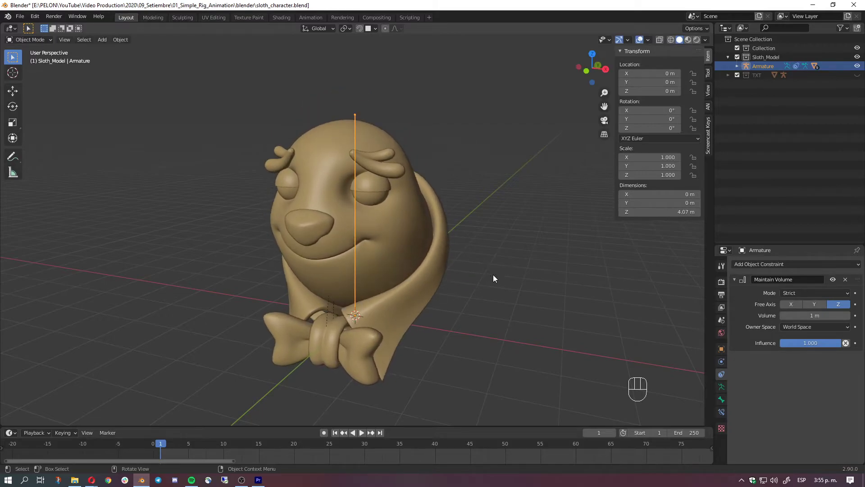
pyautogui.moveTo(493, 274)
pyautogui.mouseDown(button='middle')
pyautogui.moveTo(391, 288)
pyautogui.moveTo(451, 298)
pyautogui.moveTo(469, 290)
pyautogui.moveTo(432, 280)
pyautogui.moveTo(463, 307)
pyautogui.moveTo(416, 239)
pyautogui.moveTo(409, 252)
pyautogui.moveTo(504, 261)
pyautogui.mouseUp(button='middle')
pyautogui.click(832, 279)
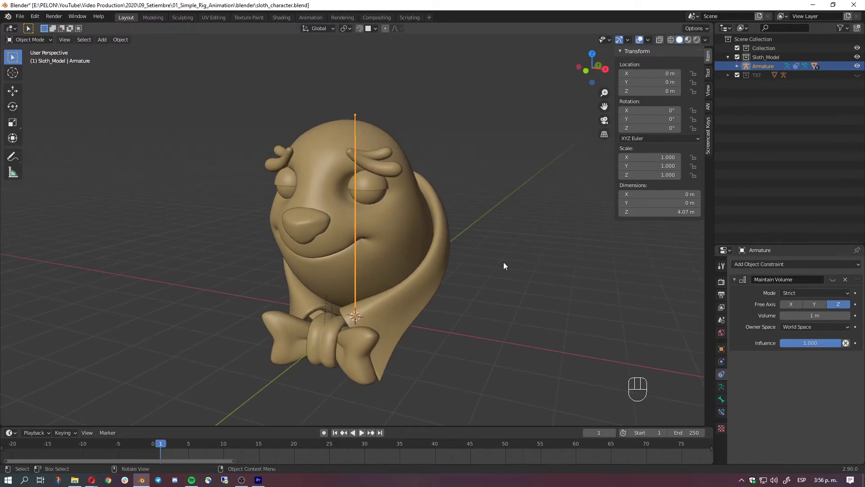
pyautogui.press('s')
pyautogui.press('x')
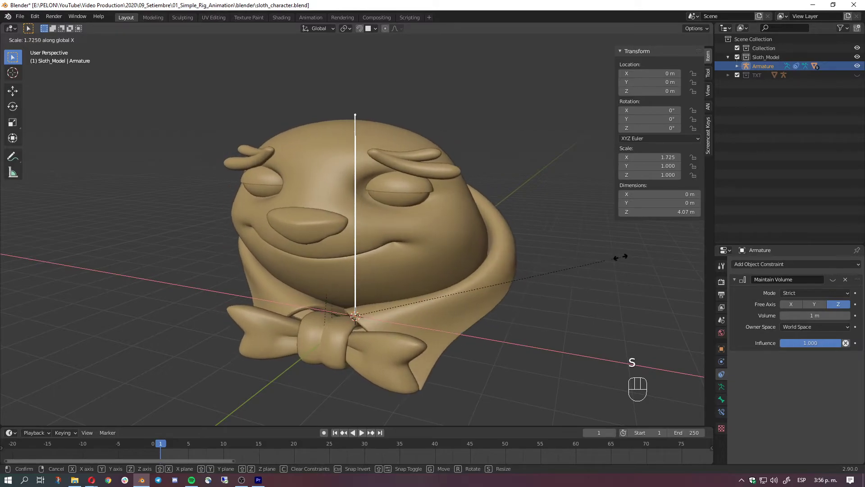
pyautogui.press('z')
pyautogui.rightClick(514, 295)
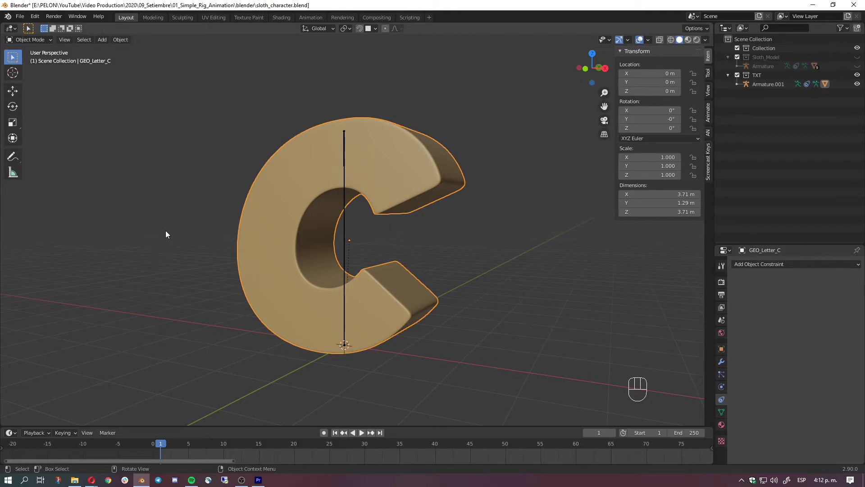
# - Select the letter C's Armature.001 to show its Maintain Volume constraint, and test-scale it before cancelling
pyautogui.moveTo(444, 223); pyautogui.dragTo(454, 226, button='middle')
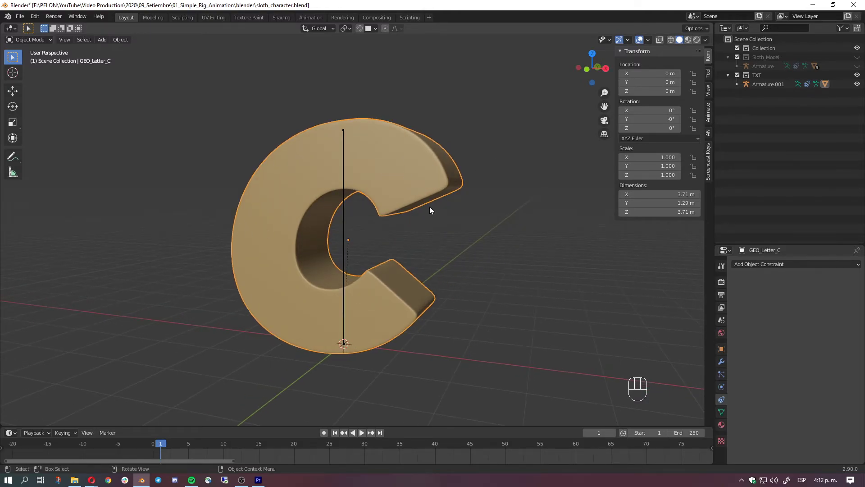
pyautogui.click(768, 84)
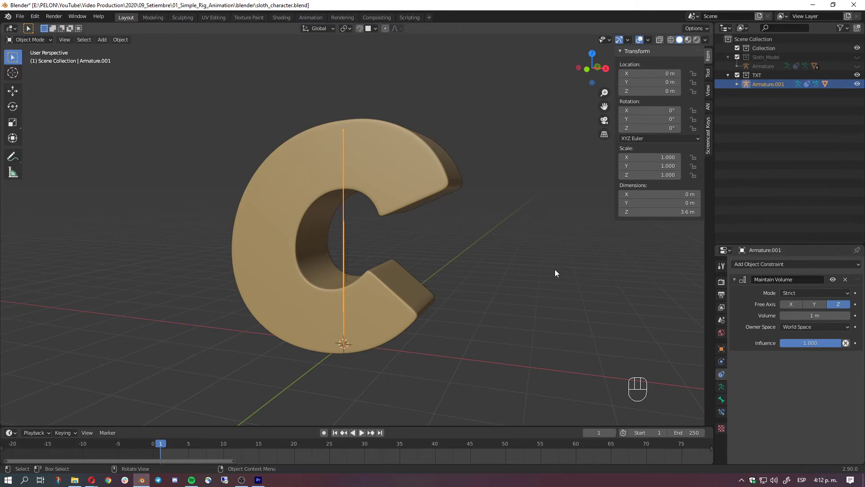
pyautogui.press('s')
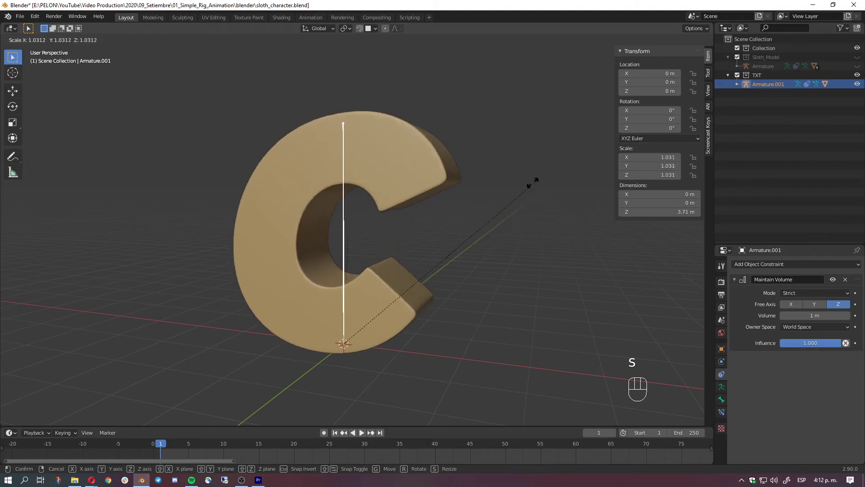
pyautogui.rightClick(431, 277)
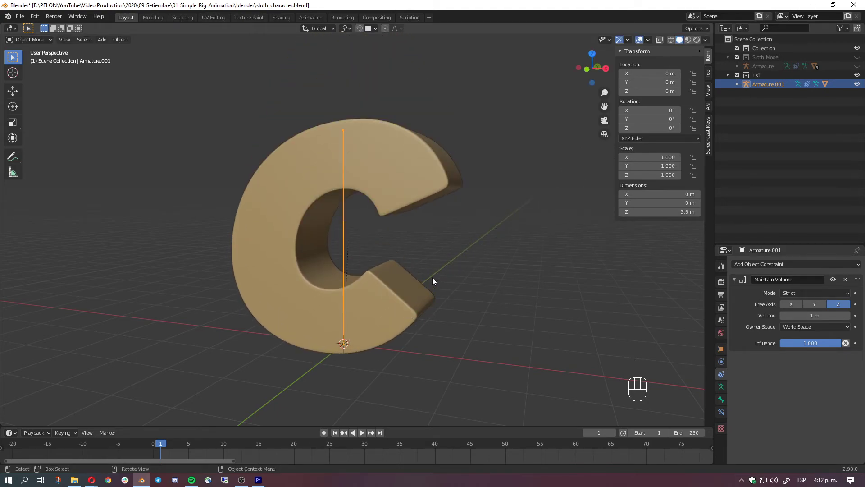
pyautogui.moveTo(431, 277); pyautogui.dragTo(464, 313, button='middle')
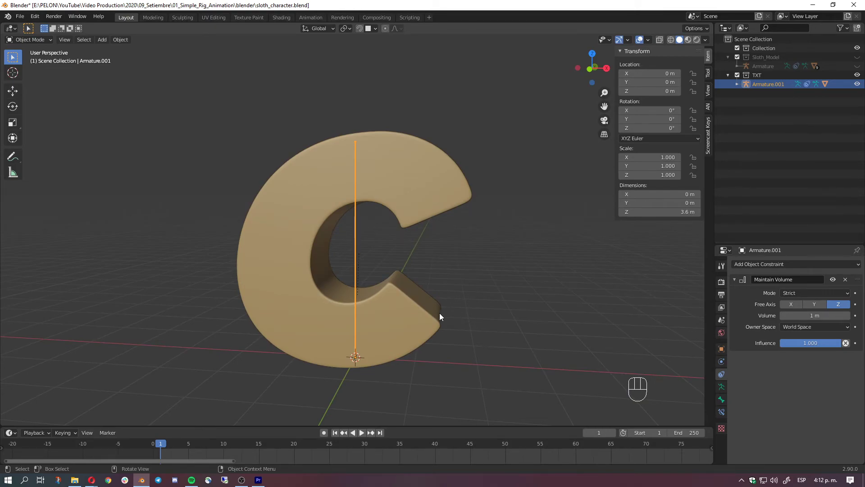
pyautogui.moveTo(485, 185); pyautogui.dragTo(407, 272, button='middle')
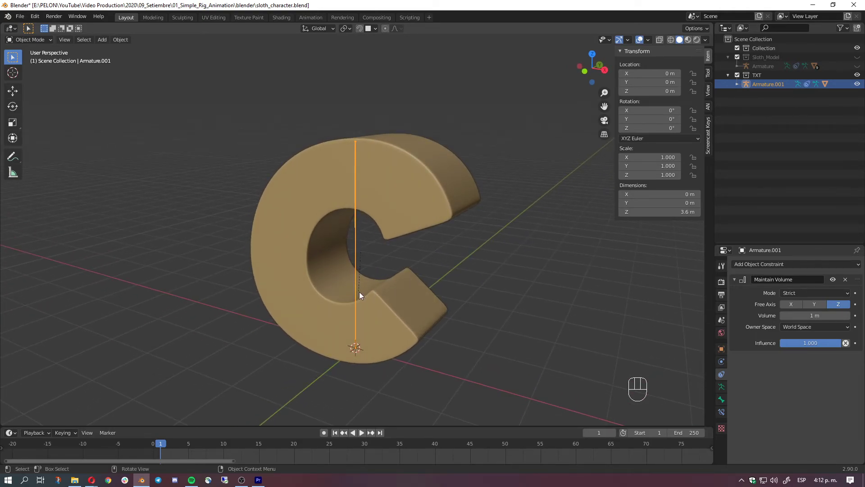
pyautogui.moveTo(379, 246); pyautogui.dragTo(379, 177, button='middle')
pyautogui.moveTo(439, 267); pyautogui.dragTo(412, 269, button='middle')
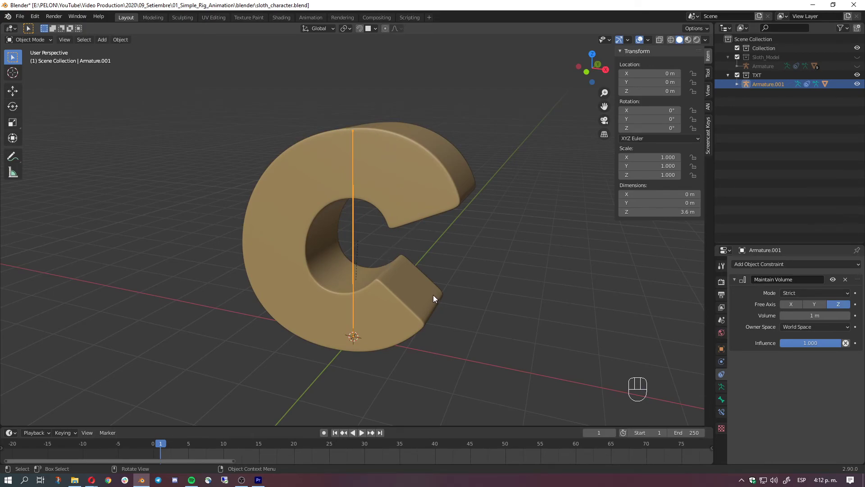
pyautogui.moveTo(461, 298); pyautogui.dragTo(425, 319, button='middle')
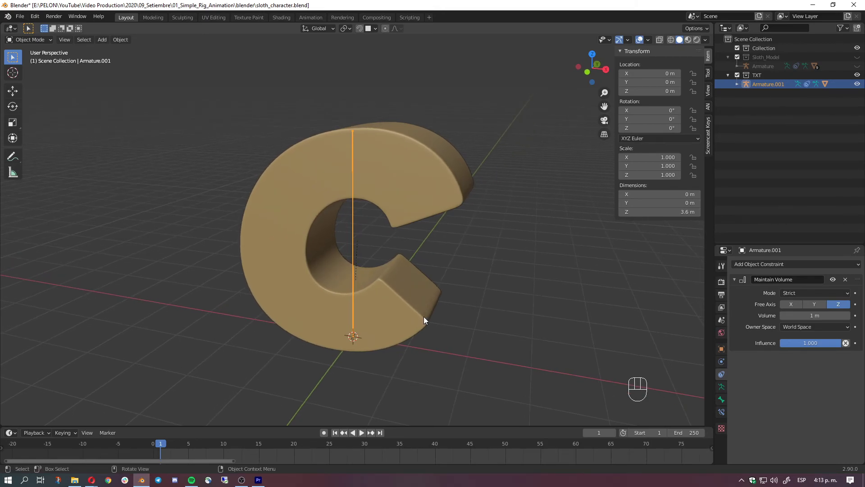
pyautogui.moveTo(479, 286); pyautogui.dragTo(442, 297, button='middle')
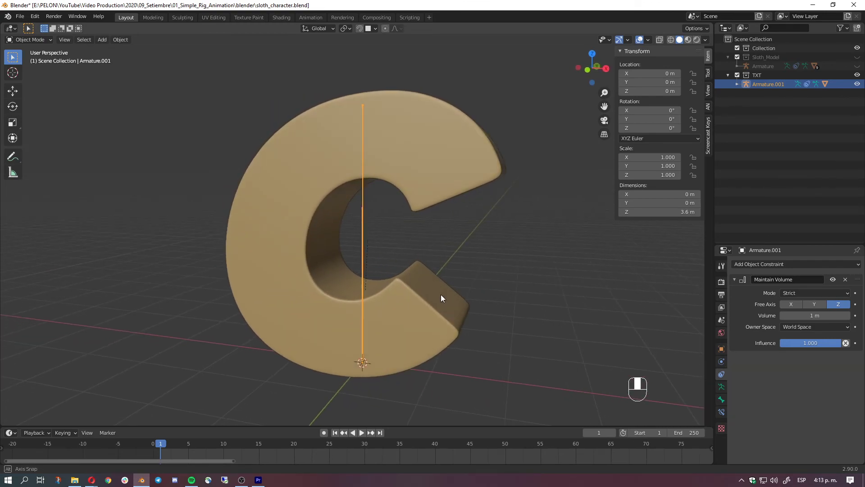
pyautogui.moveTo(390, 242); pyautogui.dragTo(461, 259, button='middle')
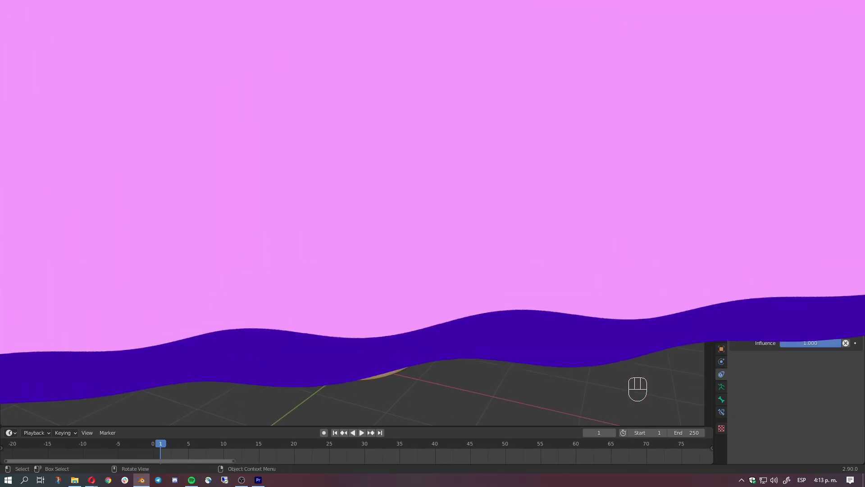